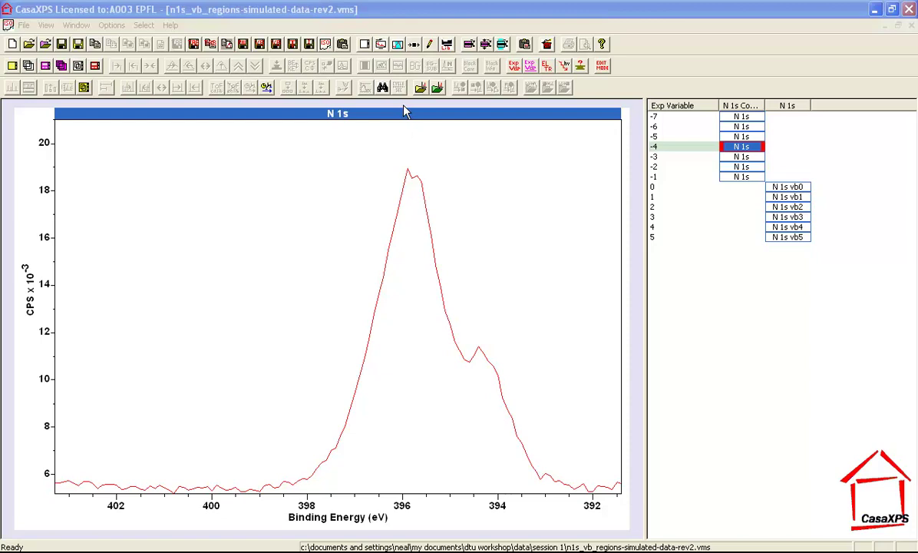
Step: Bring up the Quantification Parameters dialog and move it right, clear of the N 1s spectrum
{"action": "left_click", "coordinate": [380, 44]}
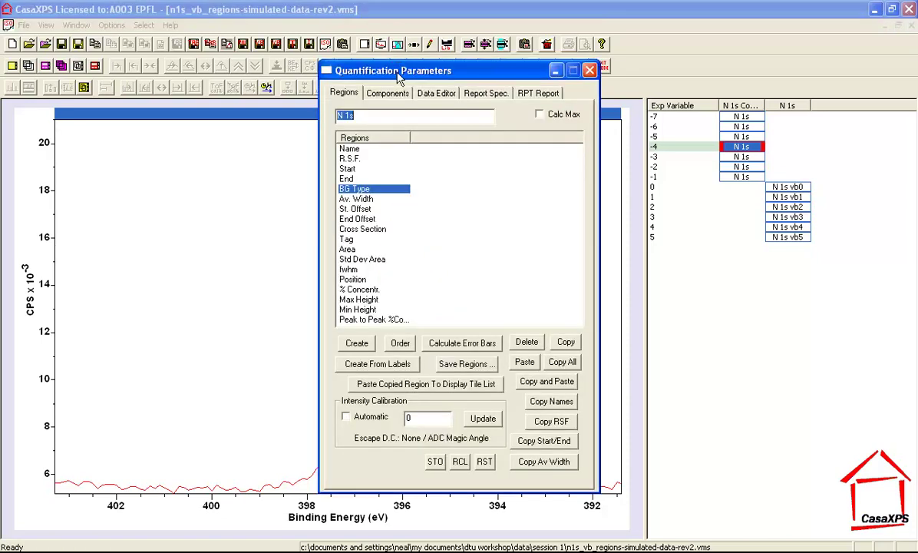
{"action": "left_click_drag", "start_coordinate": [399, 72], "coordinate": [692, 107]}
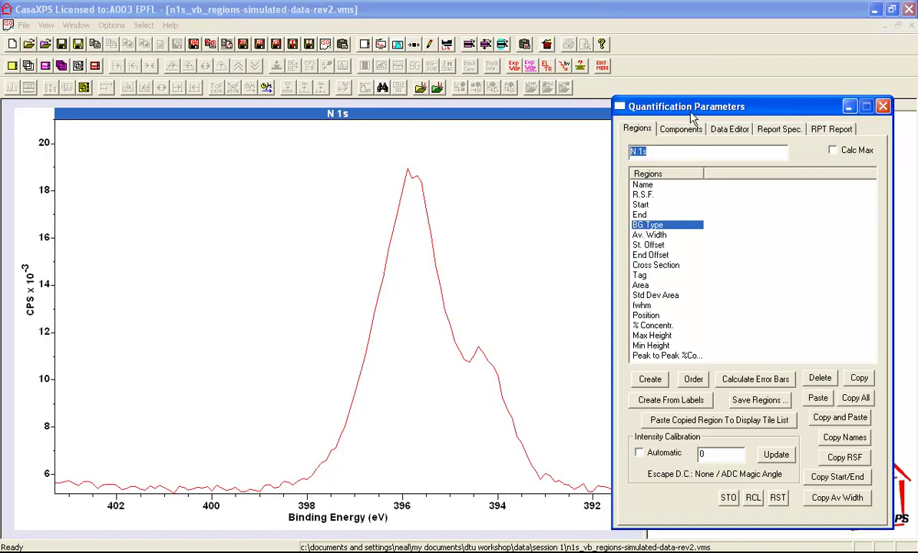
{"action": "left_click_drag", "start_coordinate": [689, 113], "coordinate": [704, 117]}
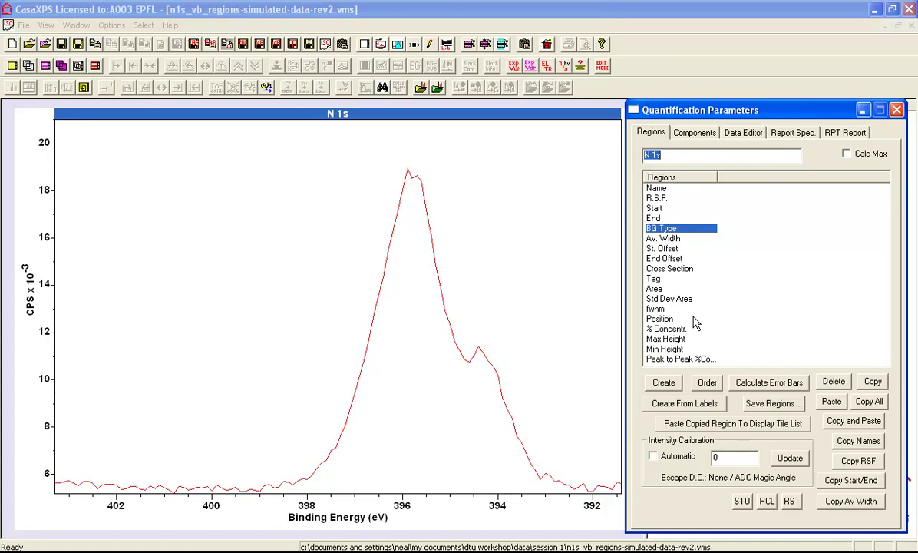
Step: Create a region starting at 400.185 eV and add an N 1s Constructed component with GL(40) line shape
{"action": "left_click", "coordinate": [657, 384]}
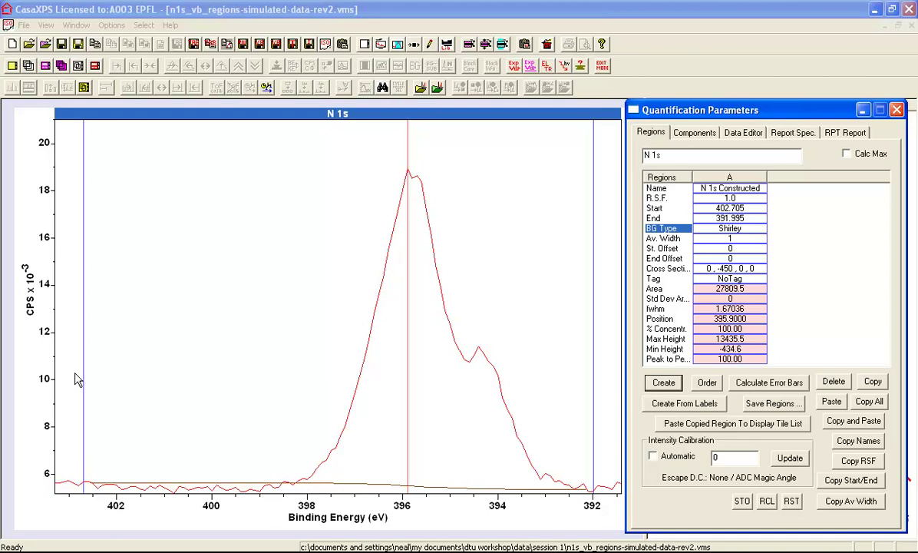
{"action": "left_click_drag", "start_coordinate": [80, 374], "coordinate": [203, 396]}
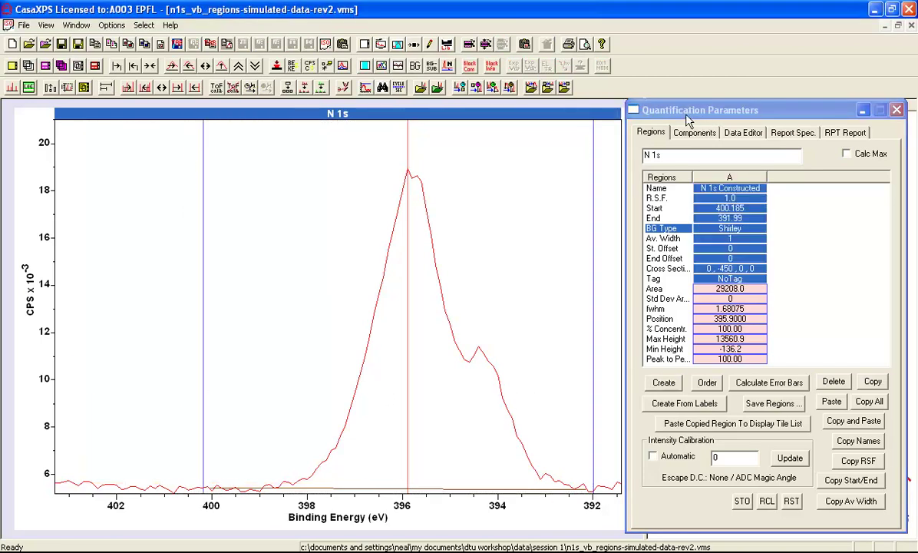
{"action": "left_click", "coordinate": [695, 132]}
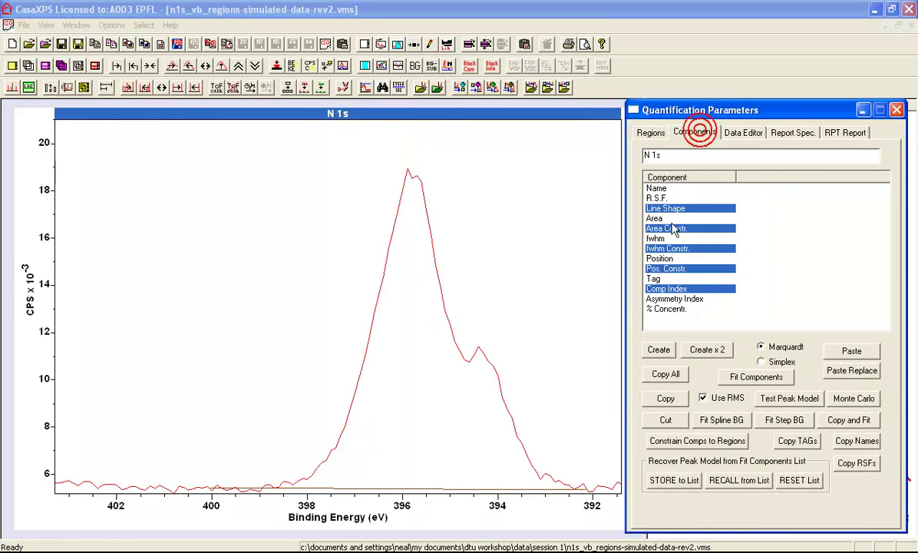
{"action": "left_click", "coordinate": [657, 351]}
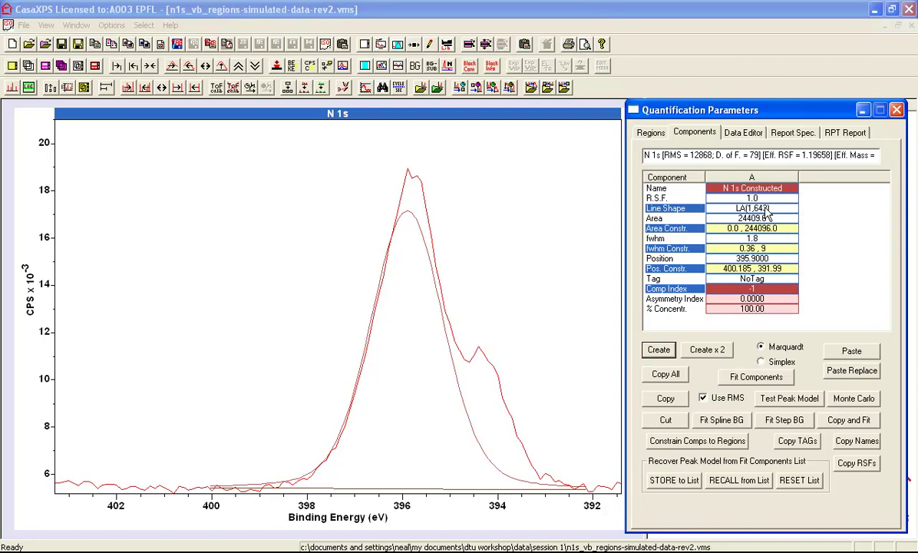
{"action": "left_click", "coordinate": [718, 201]}
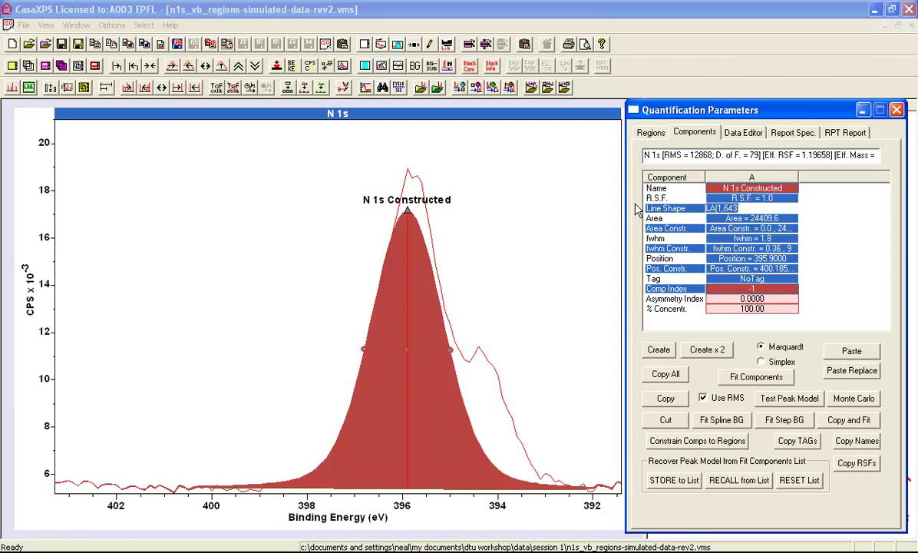
{"action": "type", "text": "gl(3"}
{"action": "key", "text": "BackSpace"}
{"action": "type", "text": "40"}
{"action": "key", "text": "Return"}
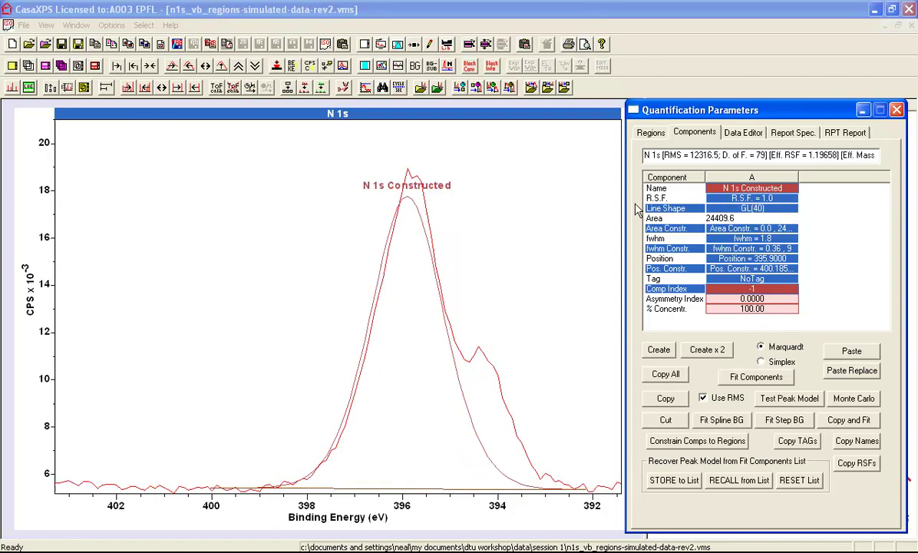
Step: Drag the component peak onto the lower-energy shoulder at 394.36 eV
{"action": "left_click", "coordinate": [409, 201]}
{"action": "left_click_drag", "start_coordinate": [409, 201], "coordinate": [471, 413]}
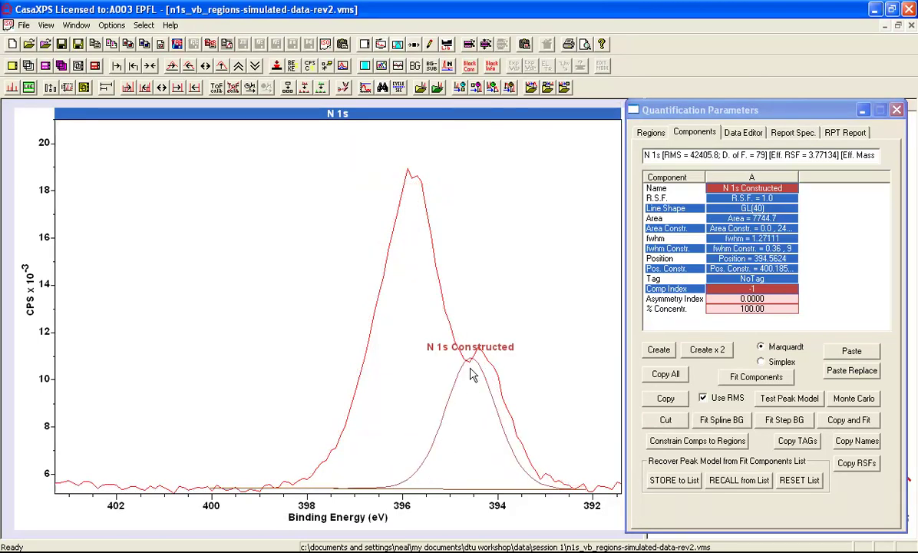
{"action": "left_click_drag", "start_coordinate": [474, 358], "coordinate": [503, 372]}
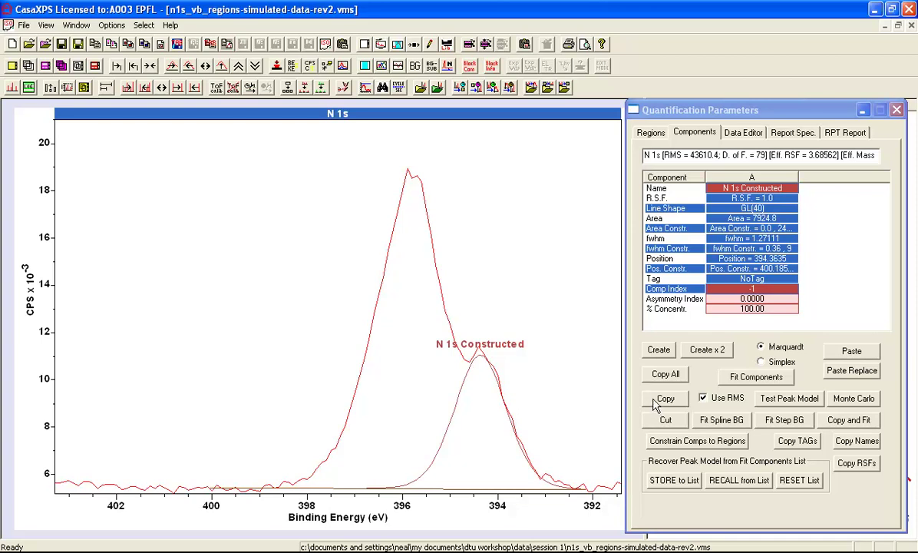
Step: Copy the component and paste two duplicates, placing B at 395.79 eV and C at 396.68 eV
{"action": "left_click", "coordinate": [751, 198]}
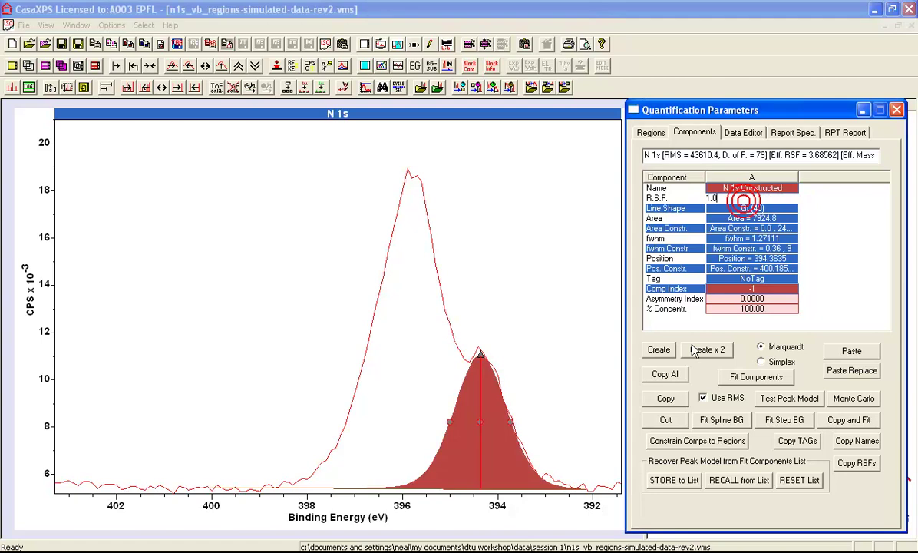
{"action": "left_click", "coordinate": [666, 398]}
{"action": "left_click", "coordinate": [848, 350]}
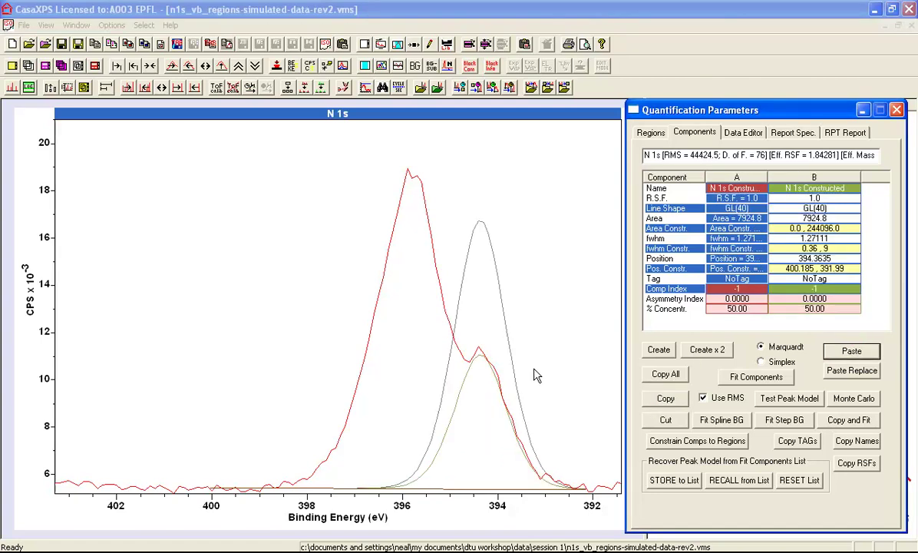
{"action": "left_click_drag", "start_coordinate": [482, 361], "coordinate": [414, 233]}
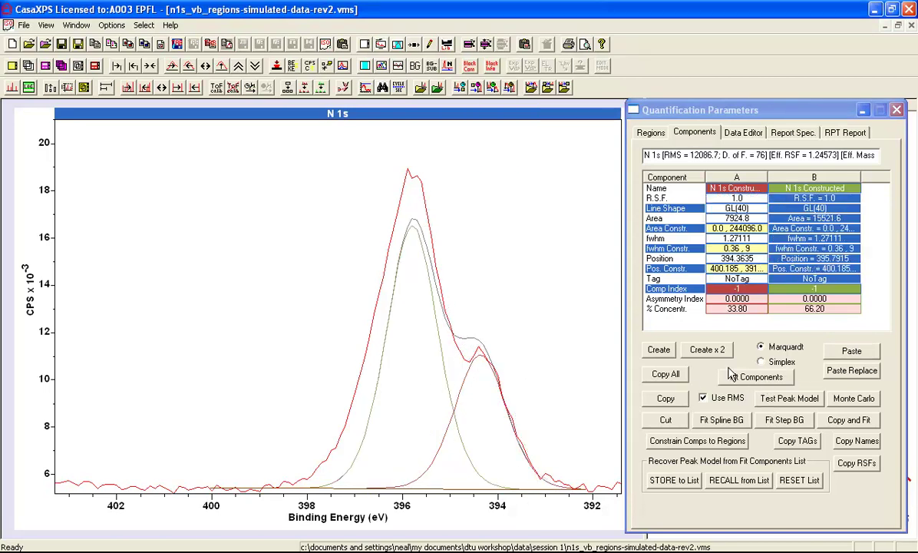
{"action": "left_click", "coordinate": [835, 353]}
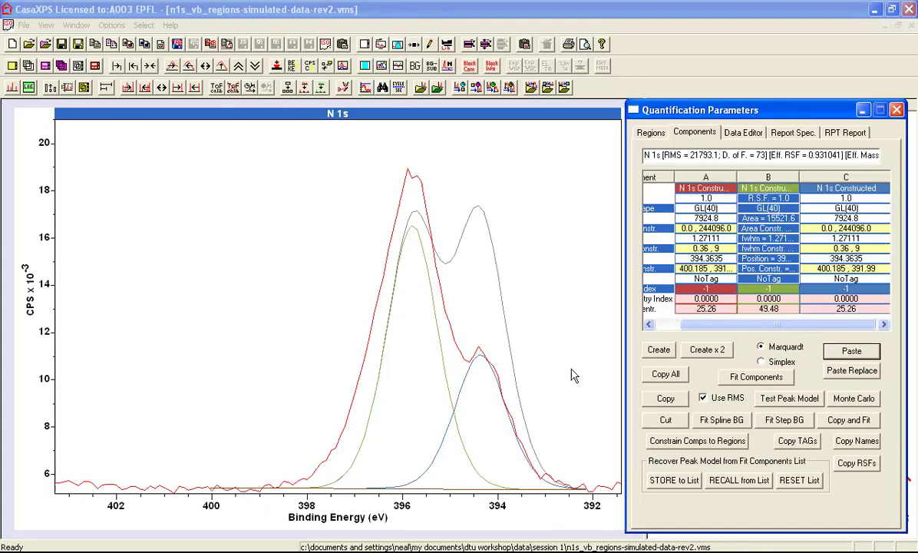
{"action": "left_click_drag", "start_coordinate": [476, 353], "coordinate": [347, 369]}
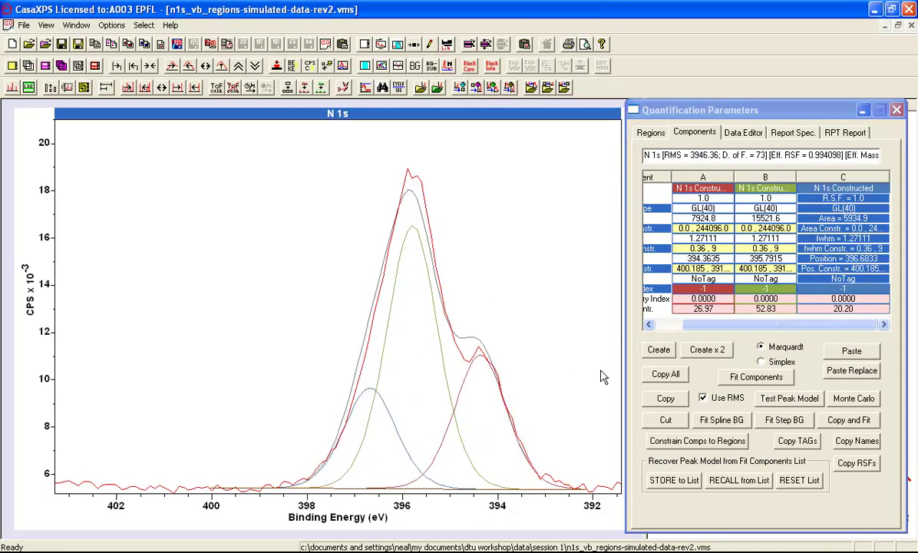
Step: Fit components A, B and C to the N 1s data, reaching a residual STD of 1.488
{"action": "left_click", "coordinate": [739, 383]}
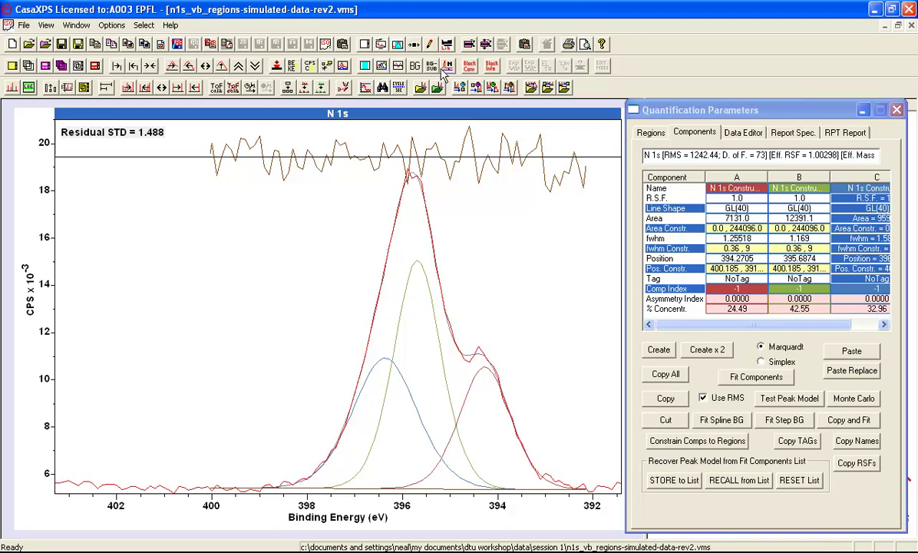
Step: Add a formula annotation to the N 1s plot based on the active component values
{"action": "left_click", "coordinate": [434, 45]}
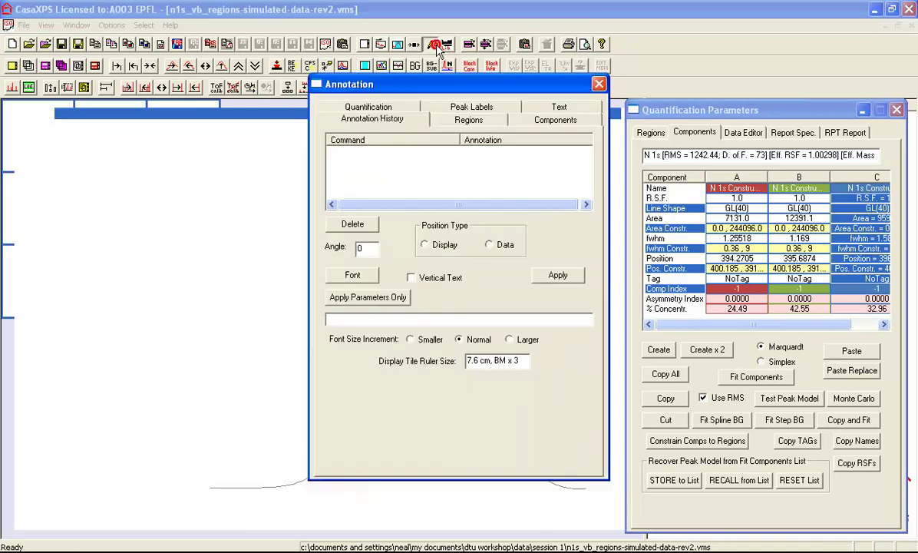
{"action": "left_click", "coordinate": [529, 106]}
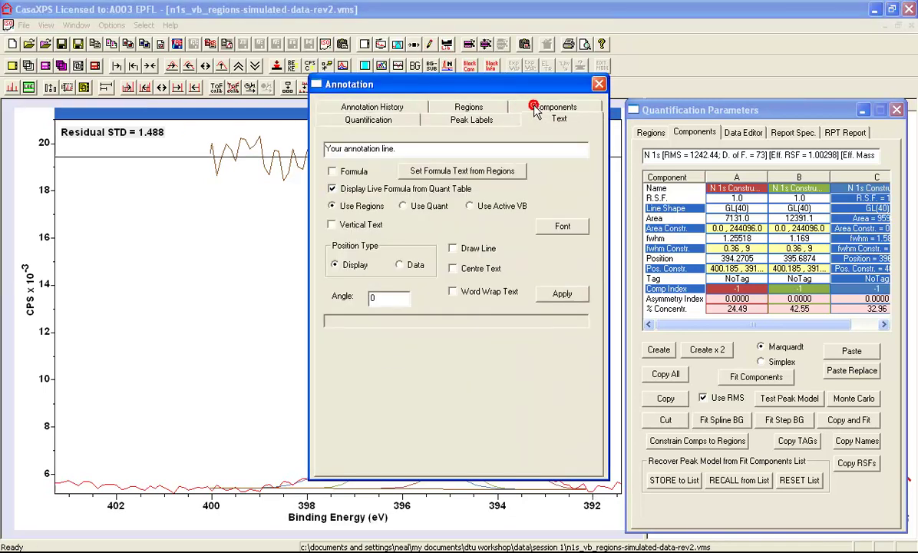
{"action": "left_click", "coordinate": [333, 171]}
{"action": "left_click", "coordinate": [471, 207]}
{"action": "left_click", "coordinate": [563, 295]}
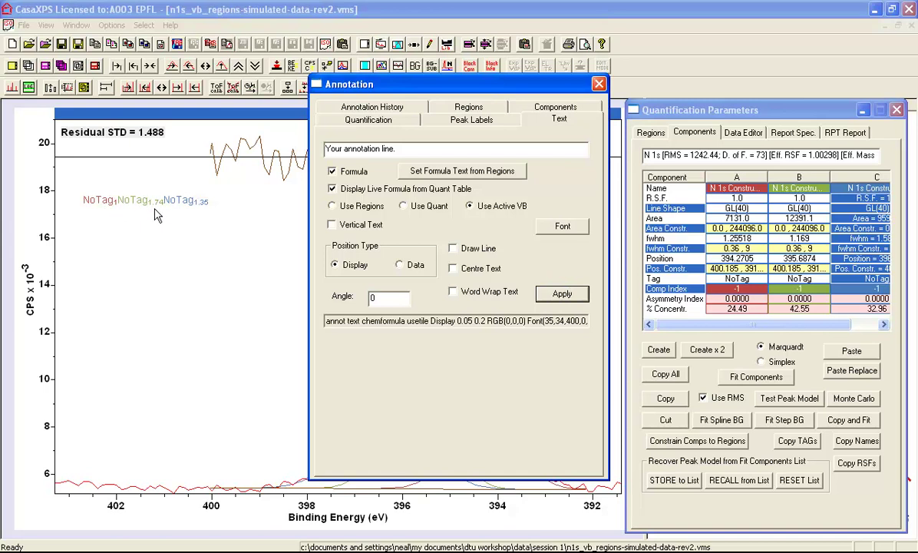
Step: Set the component tags to A, B and C
{"action": "left_click", "coordinate": [746, 276]}
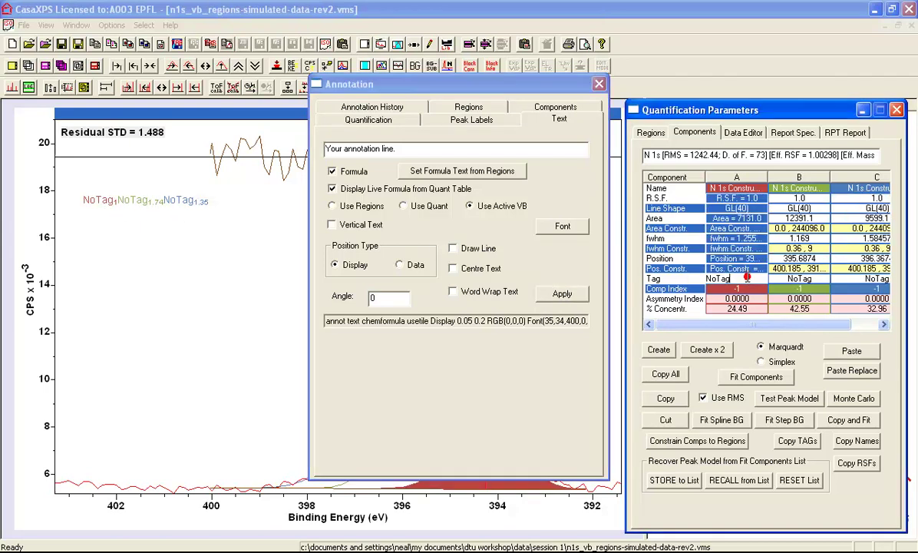
{"action": "type", "text": "A"}
{"action": "key", "text": "Return"}
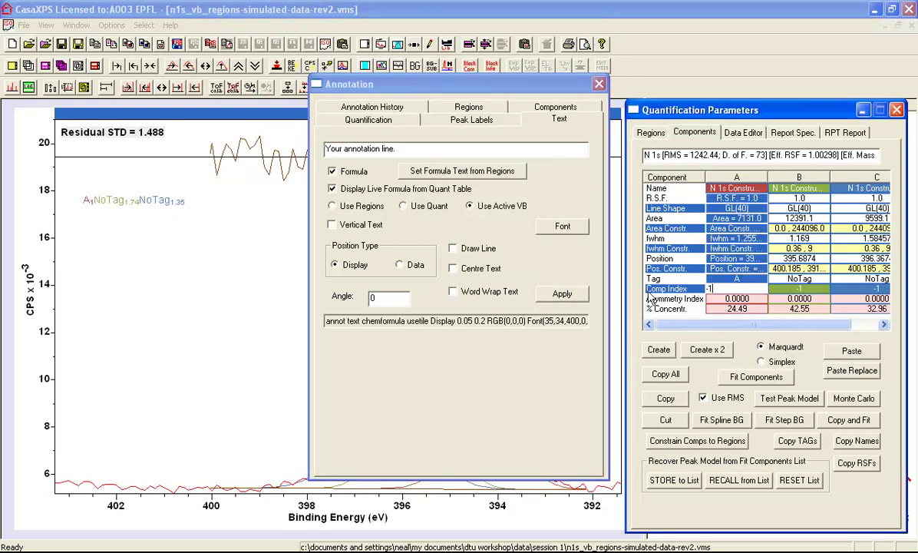
{"action": "left_click", "coordinate": [798, 275]}
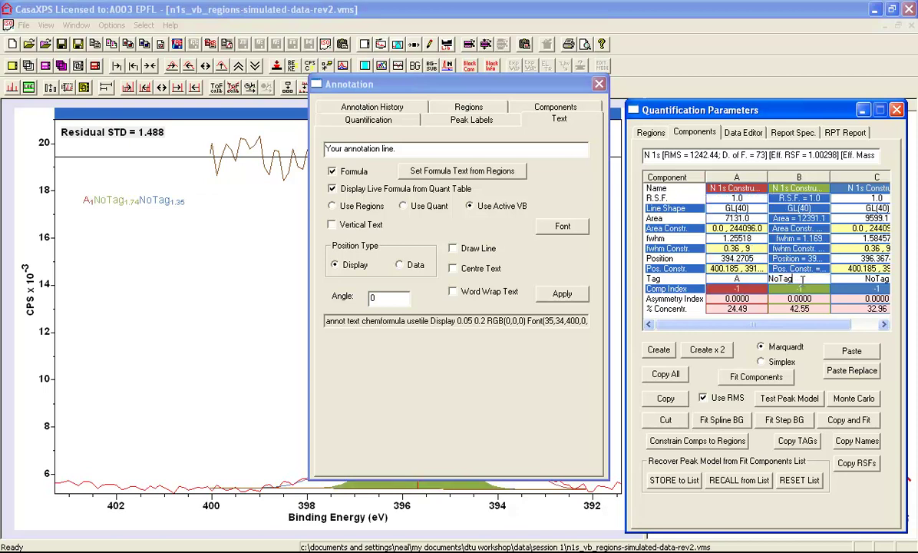
{"action": "left_click", "coordinate": [799, 278]}
{"action": "type", "text": "B"}
{"action": "key", "text": "Return"}
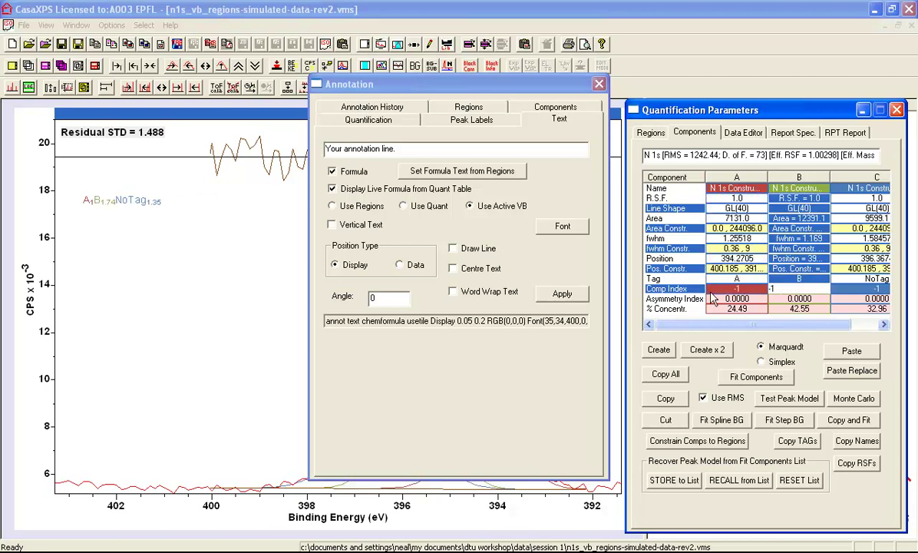
{"action": "left_click", "coordinate": [861, 277]}
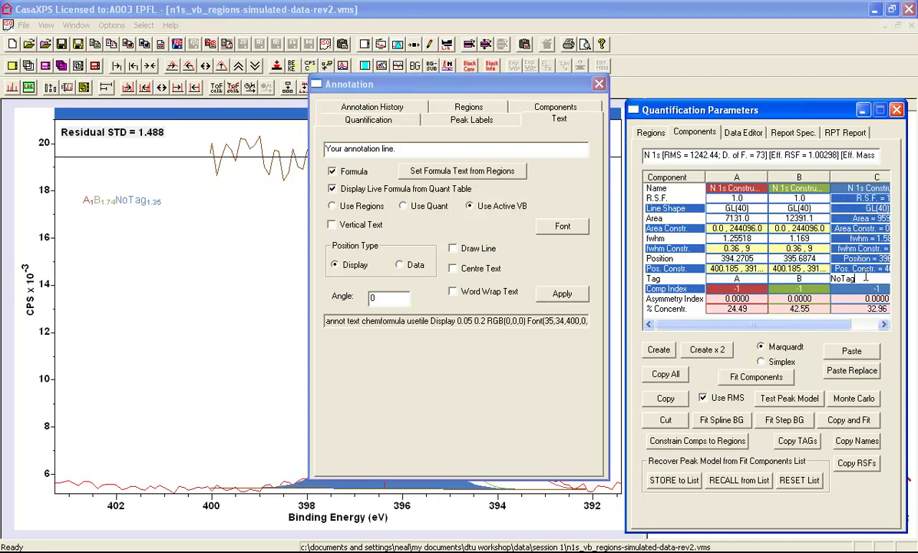
{"action": "type", "text": "C"}
{"action": "key", "text": "Return"}
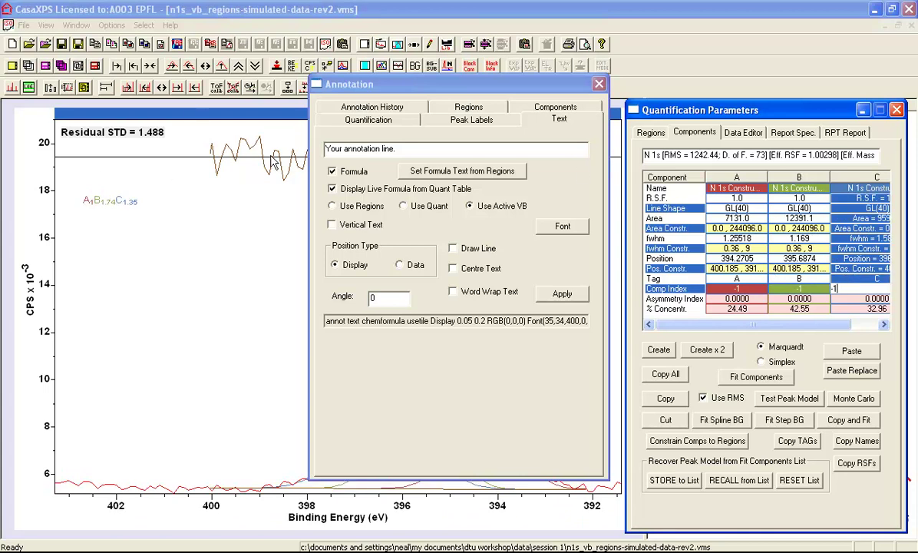
Step: Change the formula annotation's font size to 28
{"action": "left_click", "coordinate": [364, 107]}
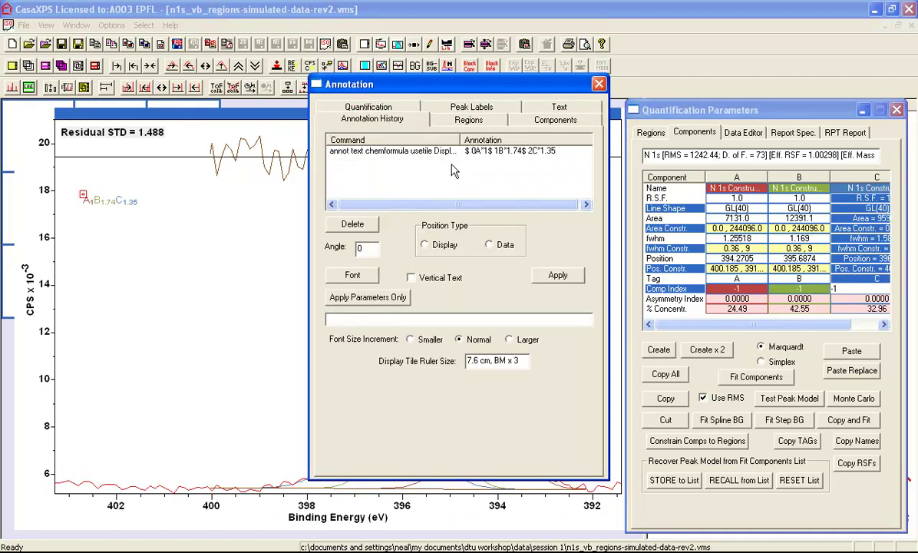
{"action": "left_click", "coordinate": [400, 151]}
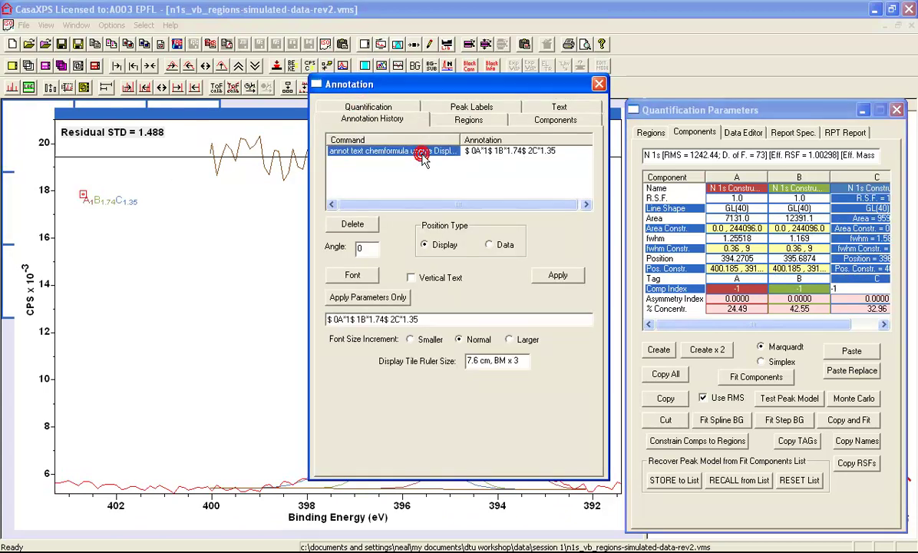
{"action": "left_click", "coordinate": [350, 275]}
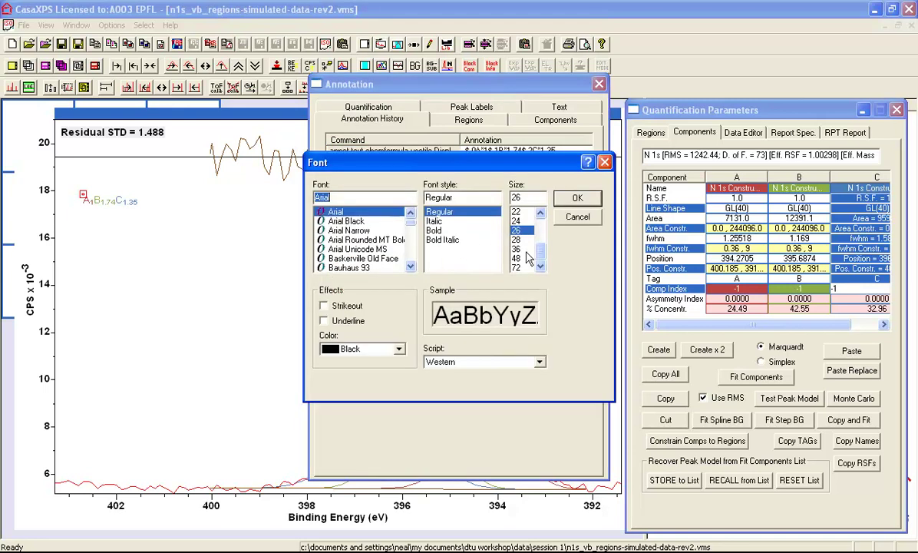
{"action": "left_click", "coordinate": [516, 240]}
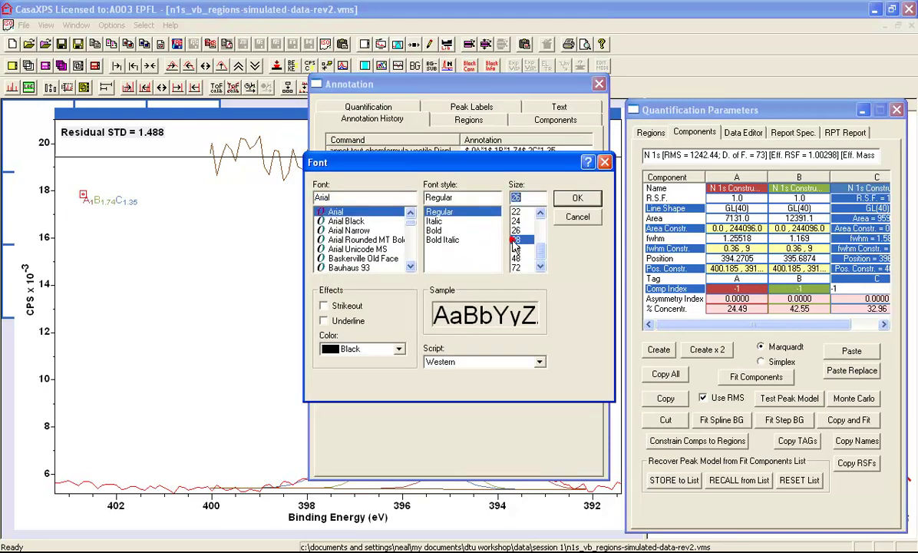
{"action": "left_click", "coordinate": [577, 198]}
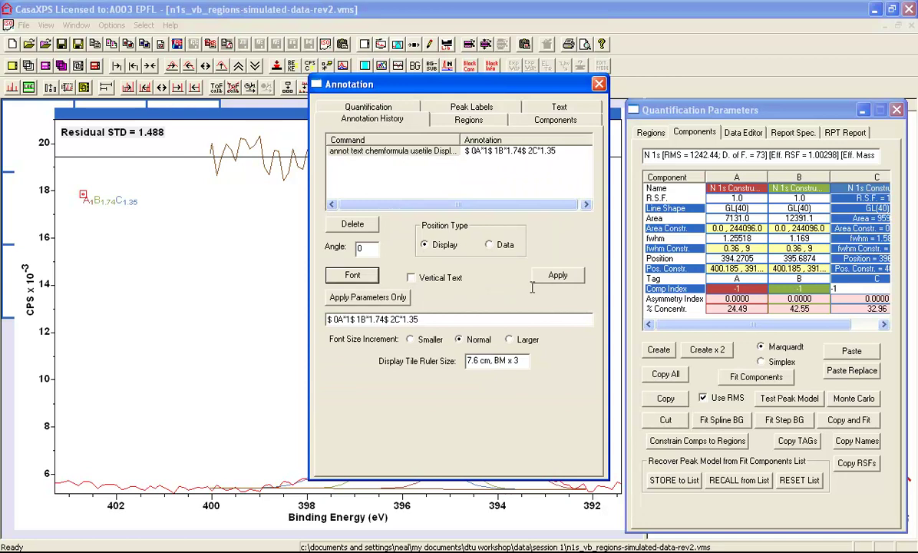
{"action": "left_click", "coordinate": [355, 303]}
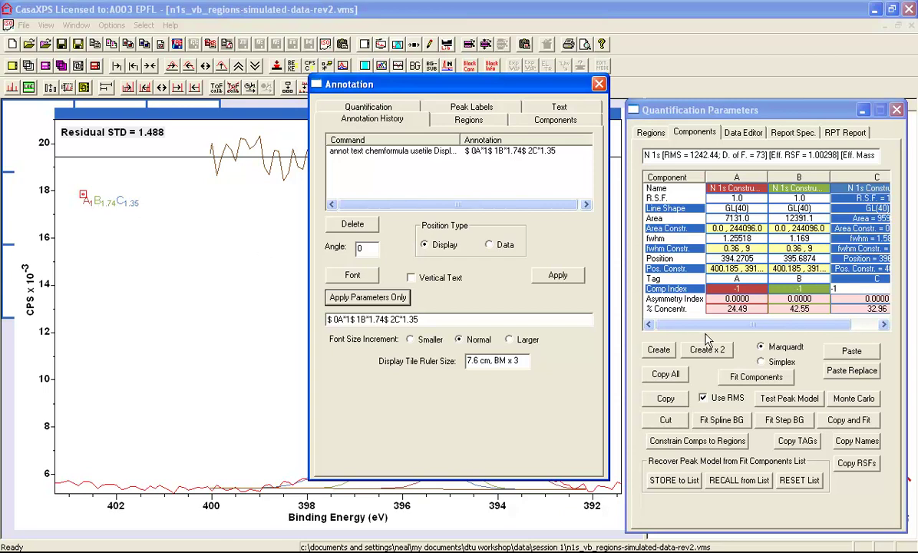
Step: Retag component A as A ^ 2 so the formula reads A2B3.48C2.69, then close the annotation settings
{"action": "left_click", "coordinate": [698, 276]}
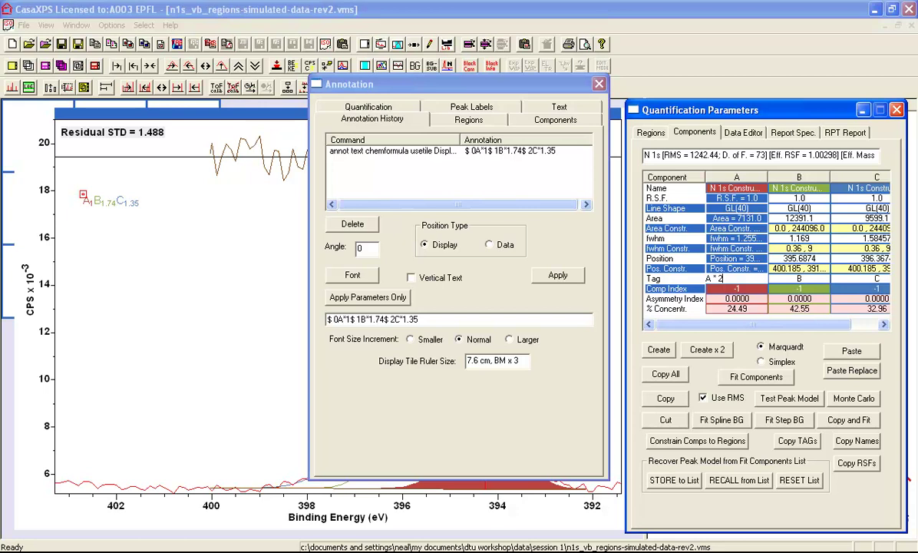
{"action": "left_click", "coordinate": [722, 288]}
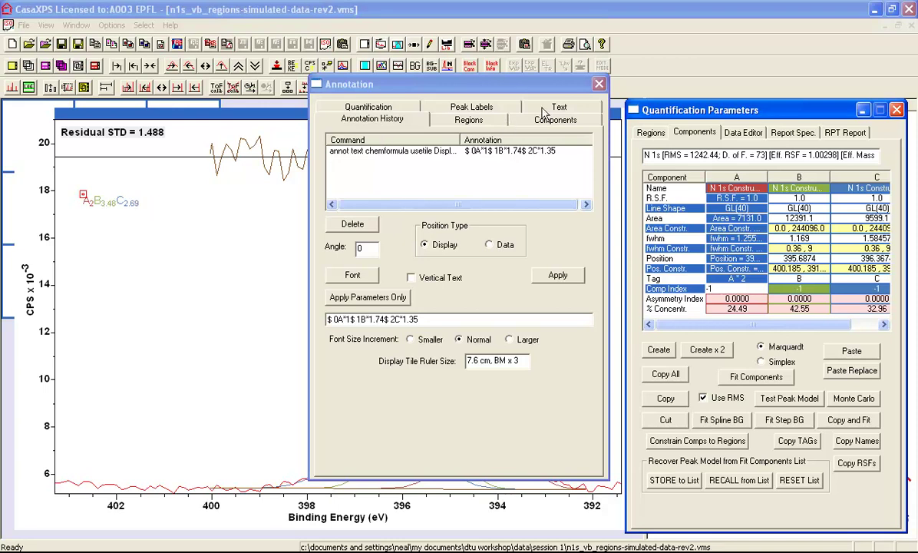
{"action": "left_click", "coordinate": [600, 85]}
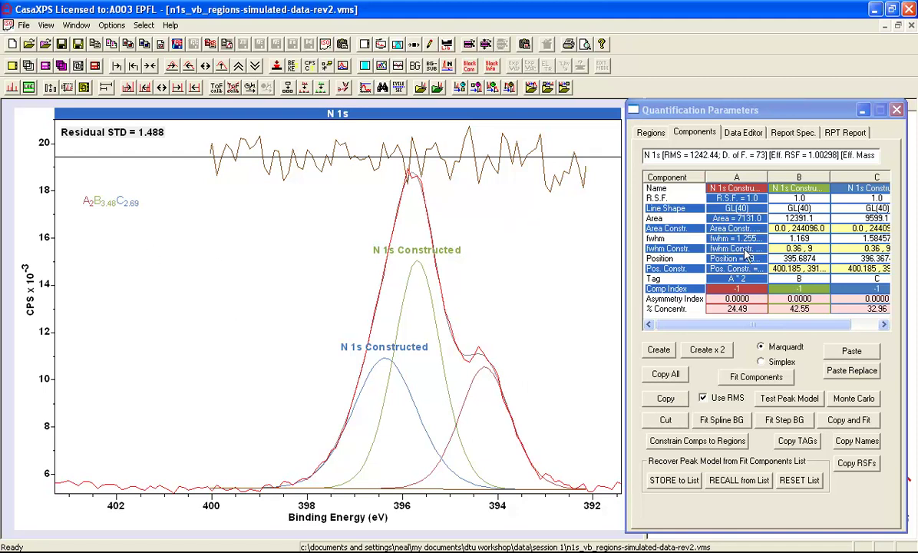
{"action": "left_click", "coordinate": [726, 248]}
{"action": "key", "text": "Delete"}
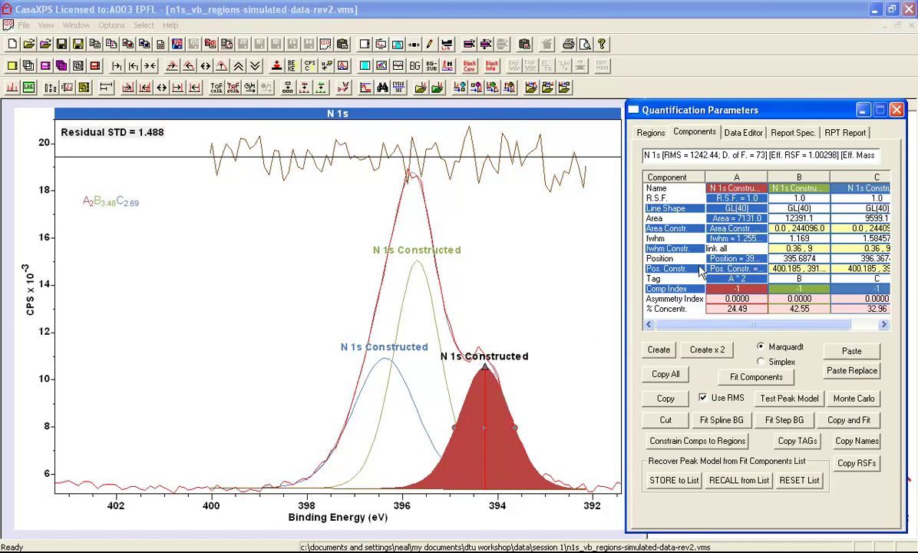
{"action": "key", "text": "Return"}
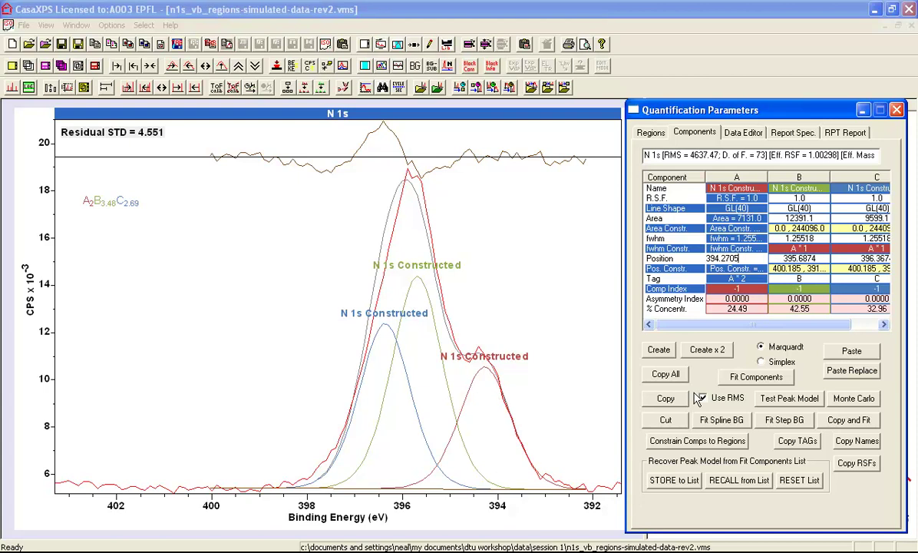
{"action": "left_click", "coordinate": [752, 380]}
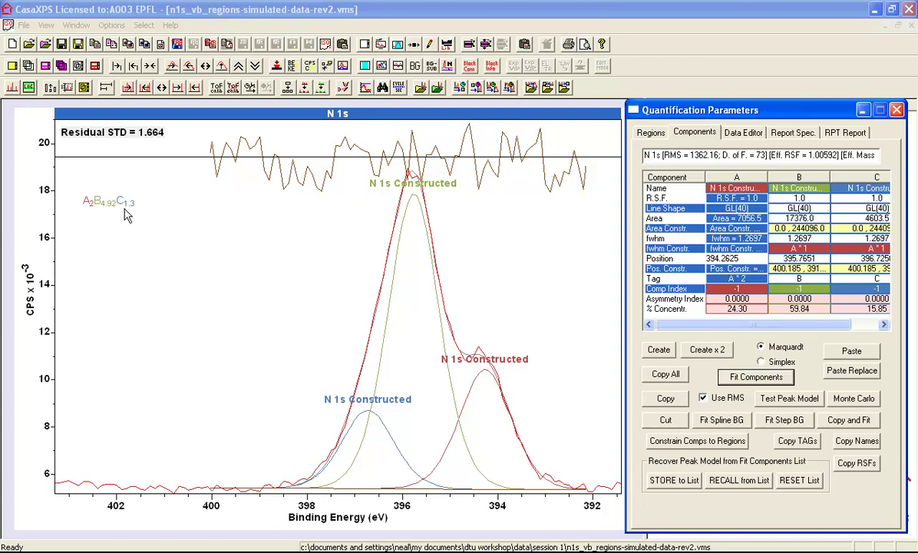
{"action": "left_click", "coordinate": [129, 213]}
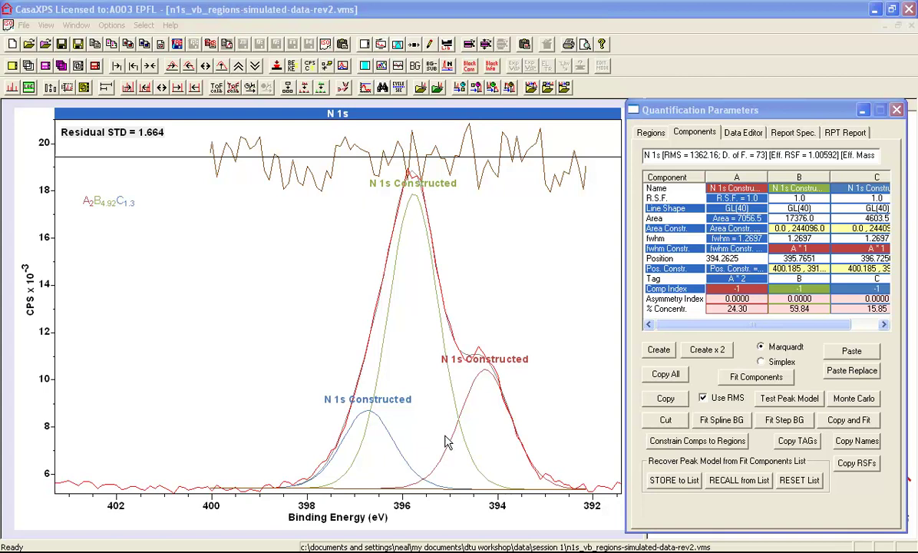
Step: Close the Quantification Parameters dialog with Escape to reveal the experiment browser
{"action": "key", "text": "Escape"}
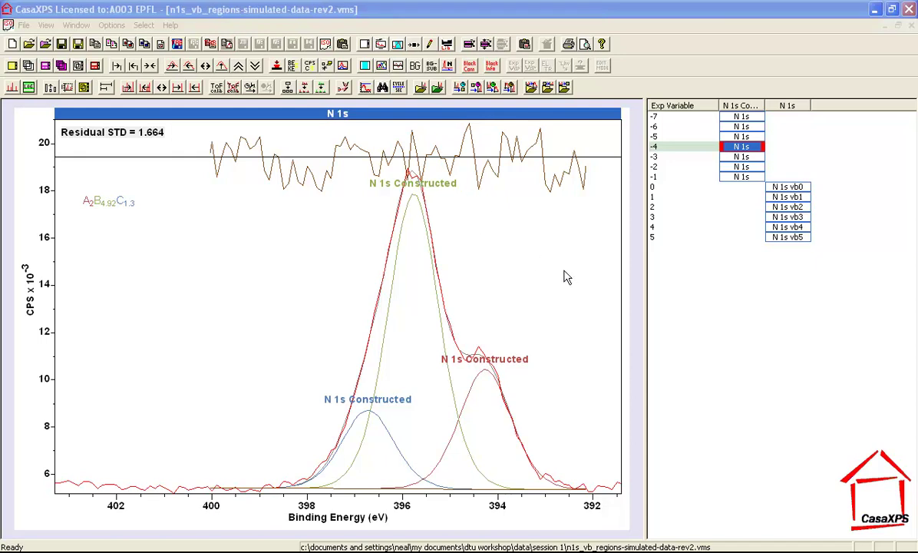
Step: Select N 1s vb0 through vb2 in the browser and overlay them in one plot
{"action": "left_click", "coordinate": [785, 187]}
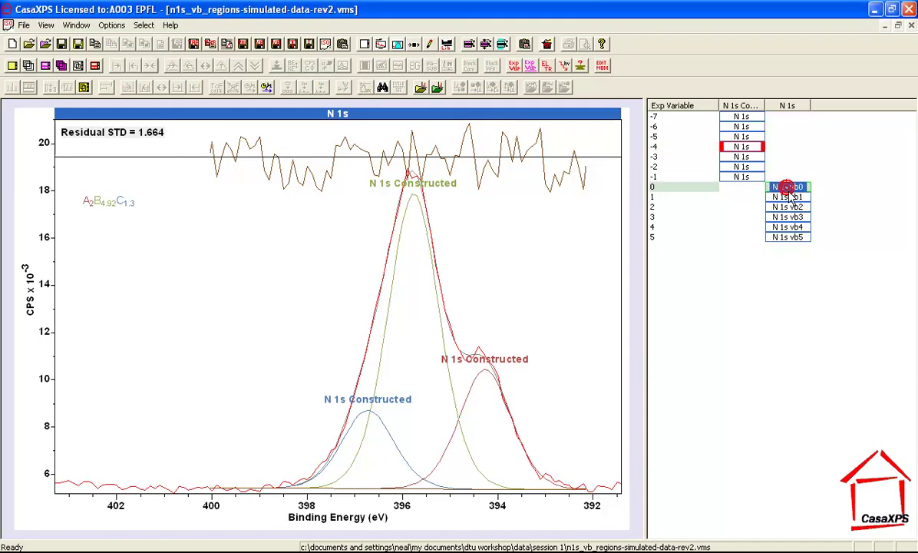
{"action": "left_click", "coordinate": [787, 207], "text": "shift"}
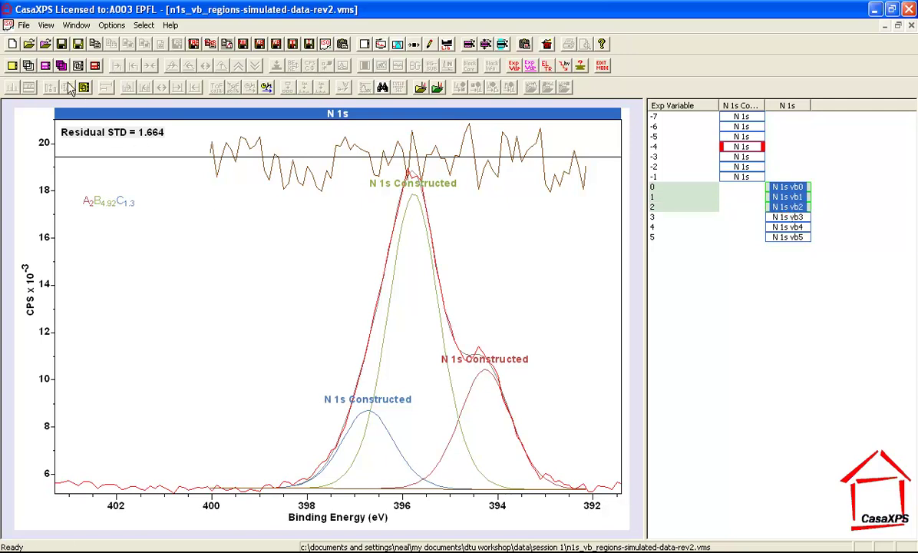
{"action": "left_click", "coordinate": [44, 66]}
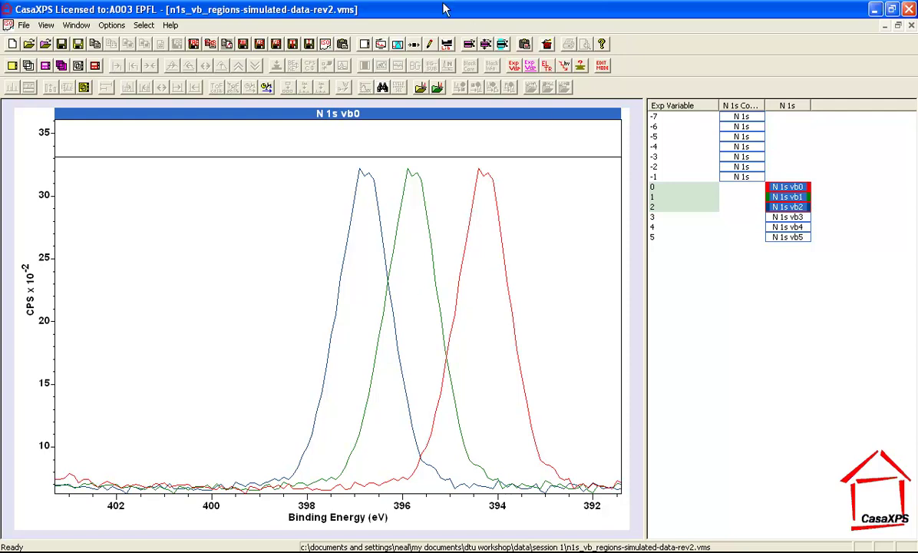
Step: Show the PCA options in Spectrum Processing and choose the measured N 1s spectrum as target
{"action": "left_click", "coordinate": [413, 45]}
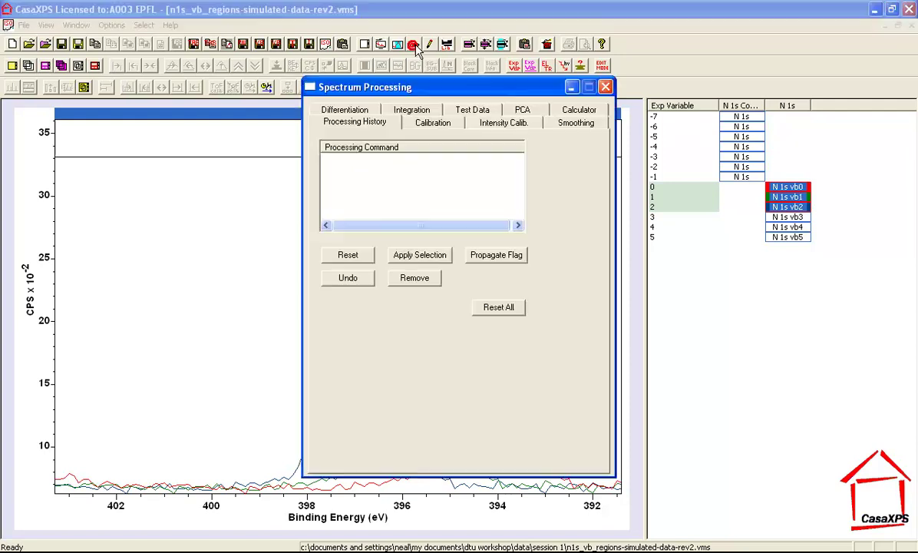
{"action": "left_click", "coordinate": [521, 112]}
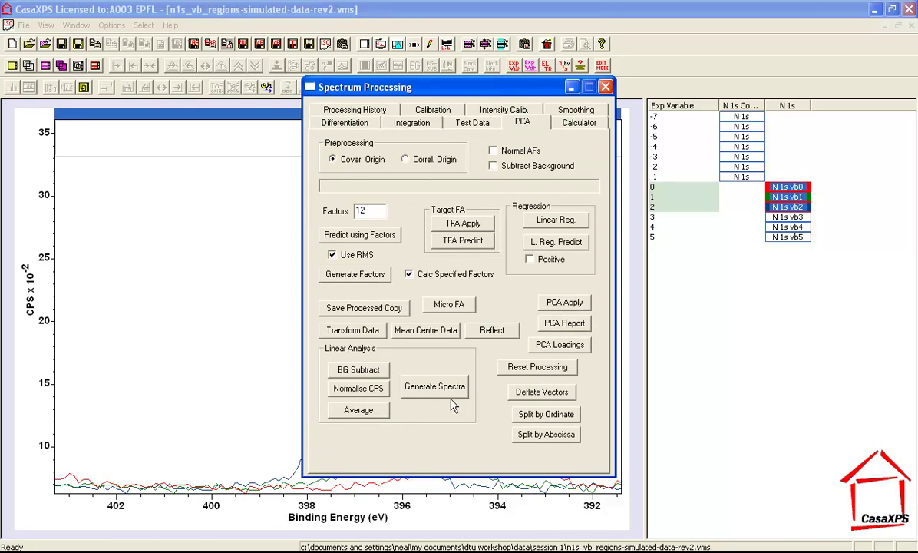
{"action": "left_click_drag", "start_coordinate": [448, 91], "coordinate": [158, 86]}
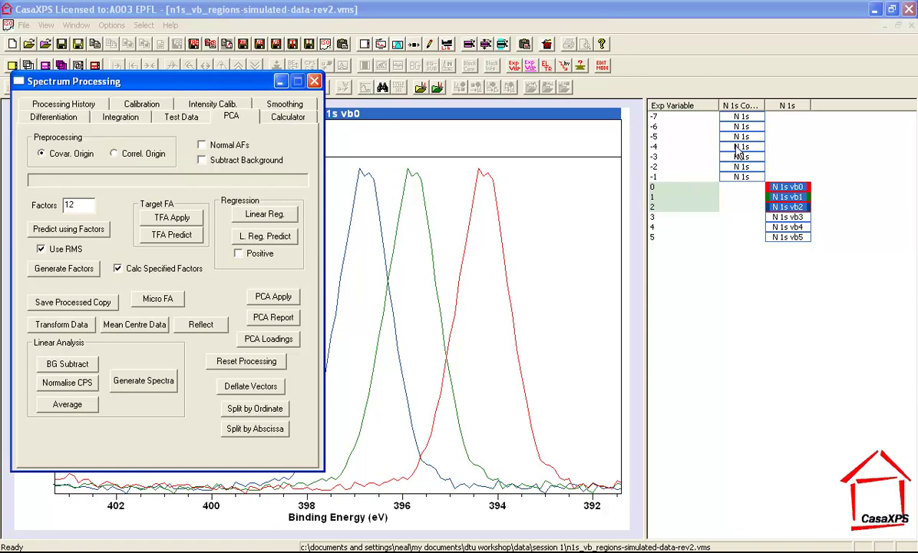
{"action": "left_click", "coordinate": [687, 146]}
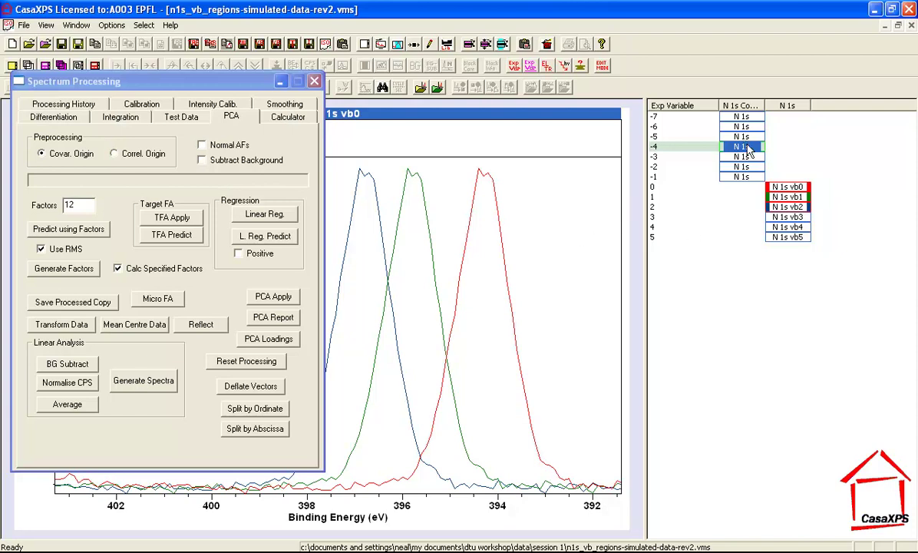
Step: Run the LLS fit of N 1s against the three basis spectra, giving residual STD 89.05, and widen the results table
{"action": "left_click", "coordinate": [143, 378]}
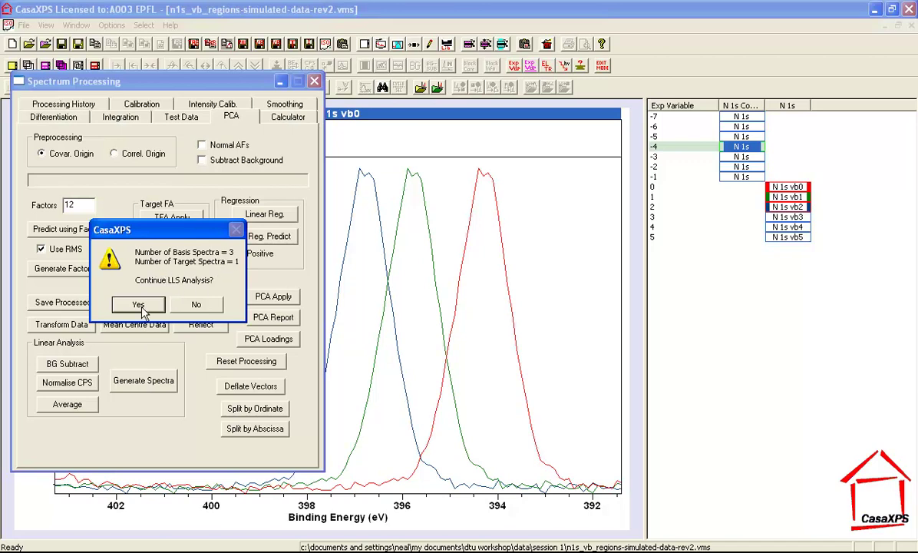
{"action": "left_click", "coordinate": [138, 305]}
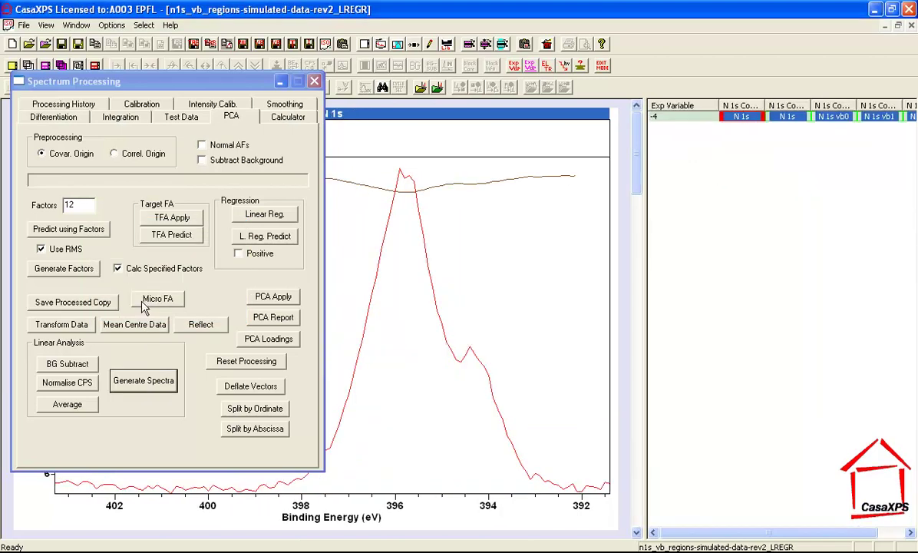
{"action": "left_click", "coordinate": [314, 81]}
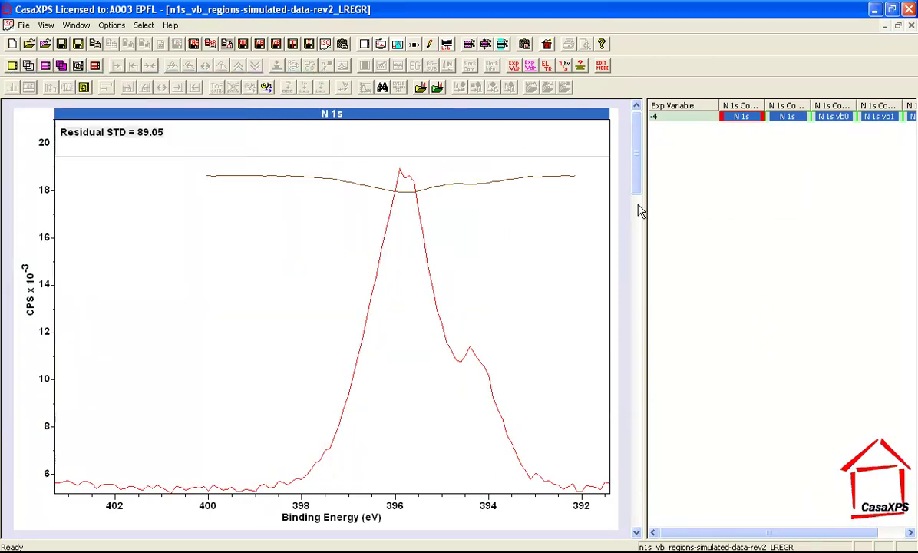
{"action": "left_click_drag", "start_coordinate": [641, 205], "coordinate": [510, 198]}
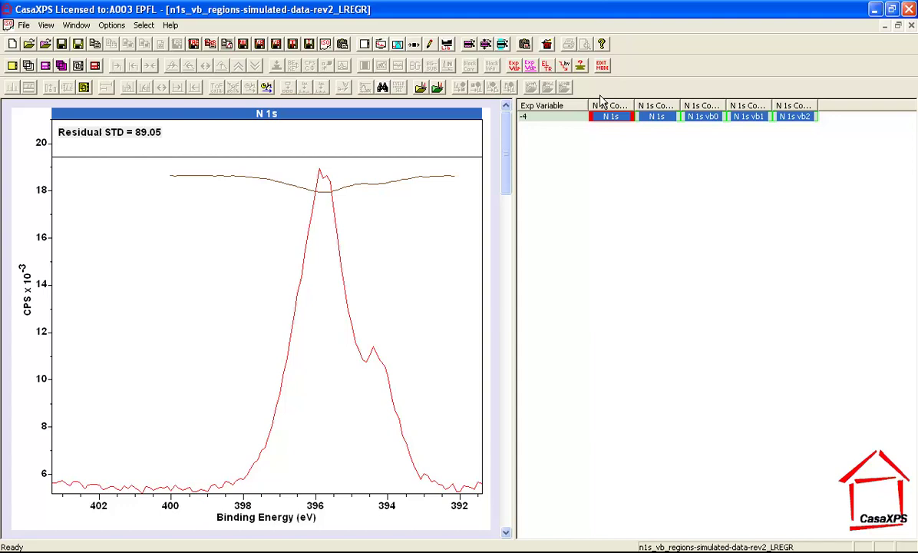
Step: Overlay the measured N 1s spectrum with the three scaled basis curves and hide the residual trace
{"action": "left_click", "coordinate": [78, 66]}
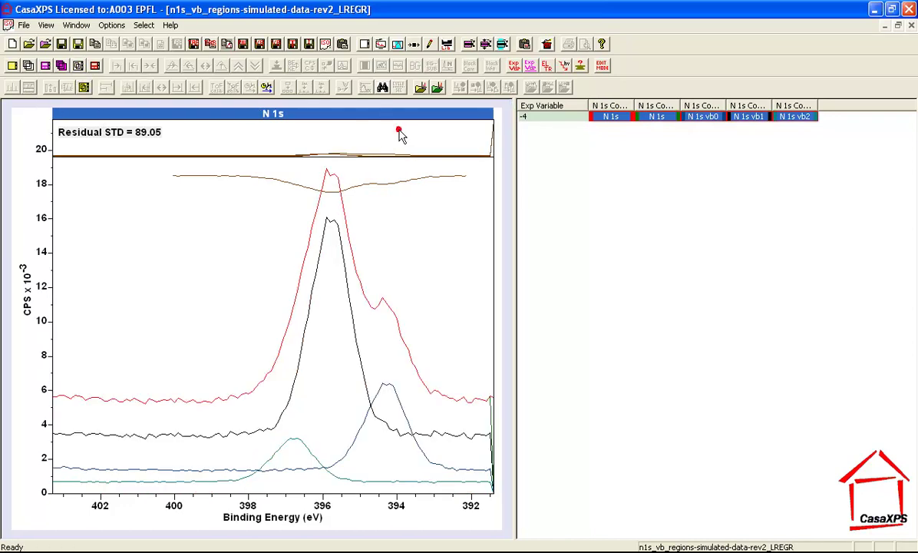
{"action": "left_click", "coordinate": [396, 67]}
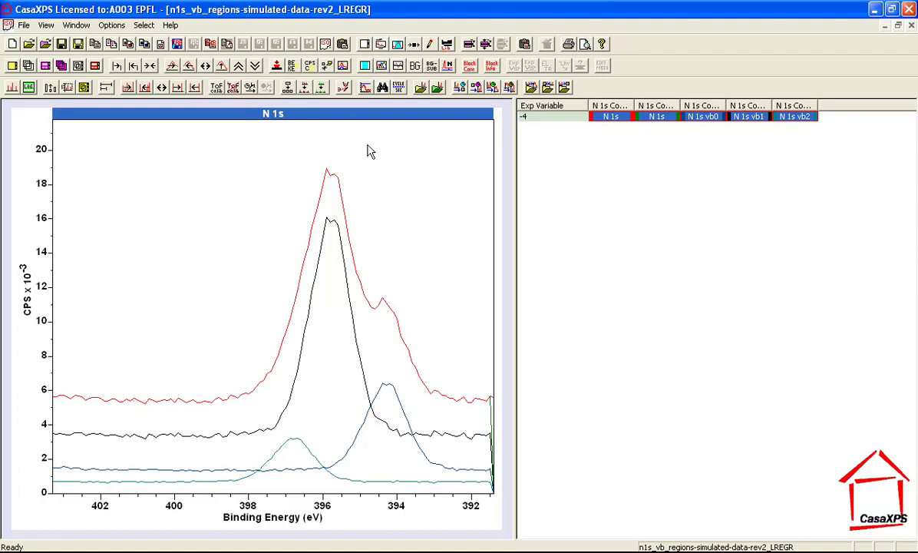
{"action": "left_click", "coordinate": [342, 65]}
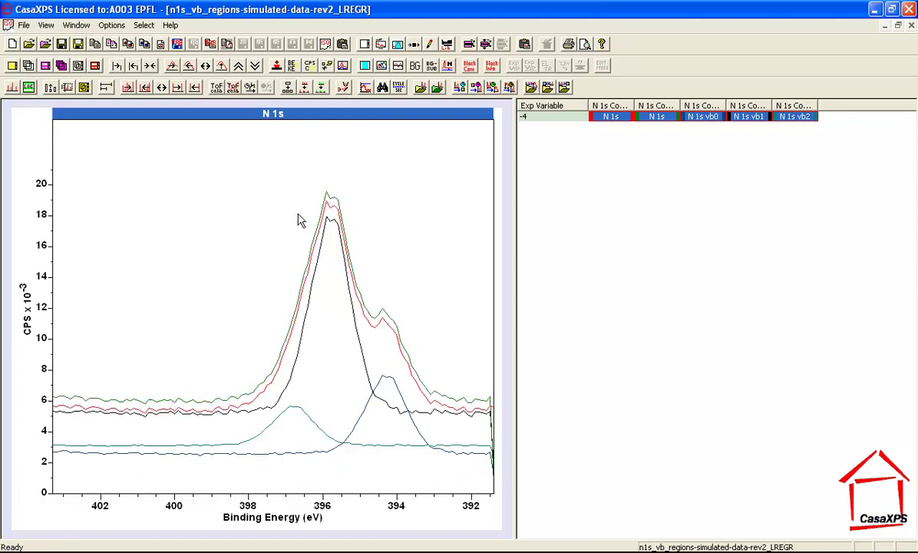
{"action": "left_click", "coordinate": [344, 68]}
{"action": "left_click", "coordinate": [344, 67]}
{"action": "left_click", "coordinate": [344, 67]}
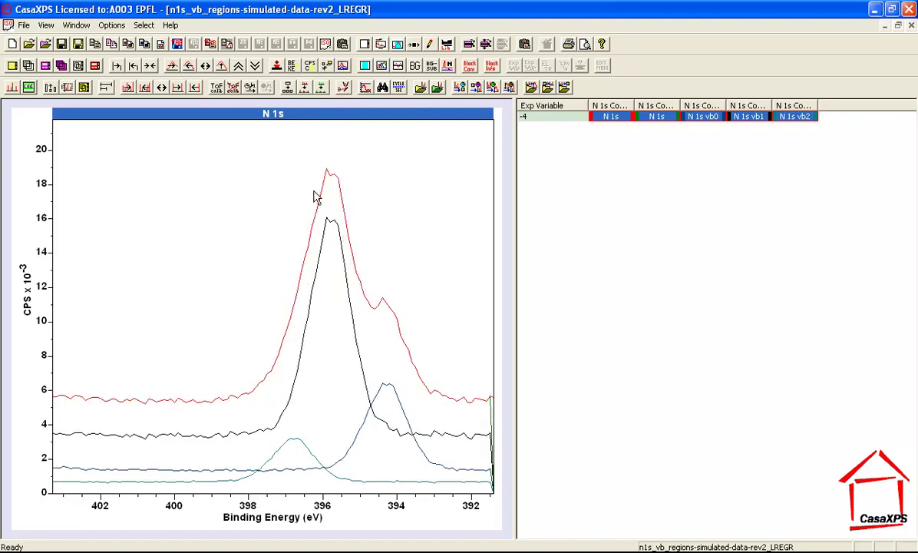